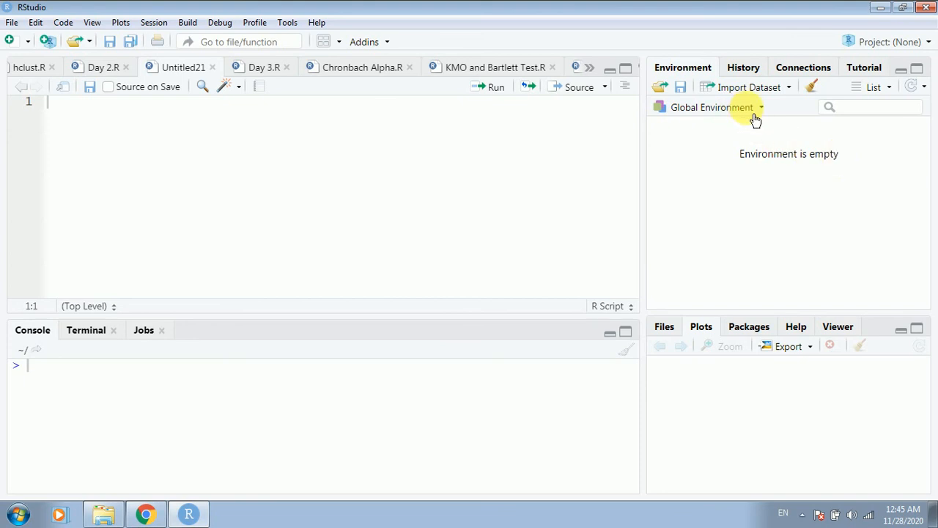
Review the file formats available for importing a dataset
left_click(780, 97)
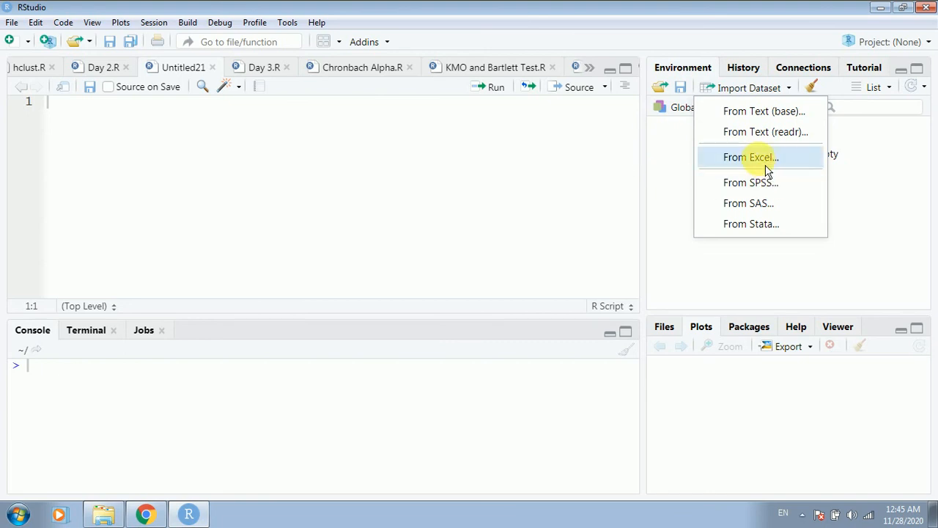
left_click(684, 159)
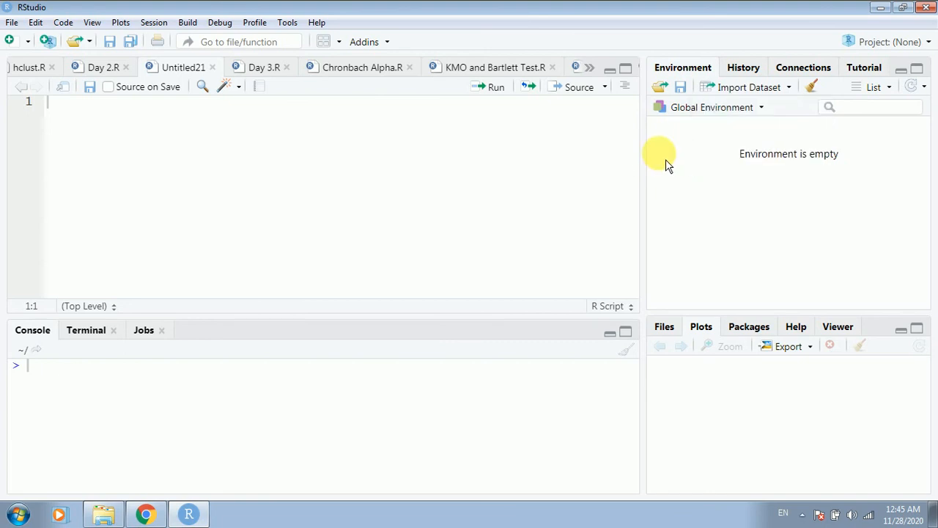
left_click(13, 23)
mouse_move(73, 182)
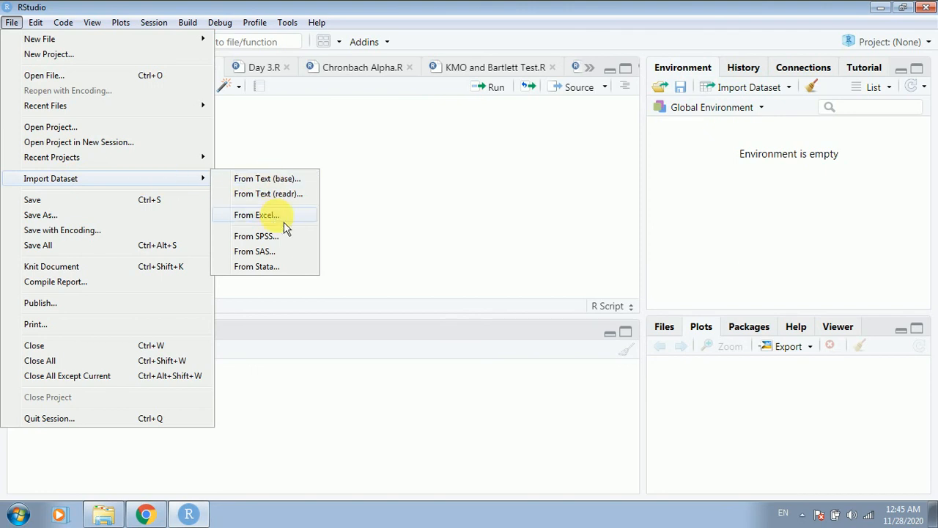
left_click(417, 216)
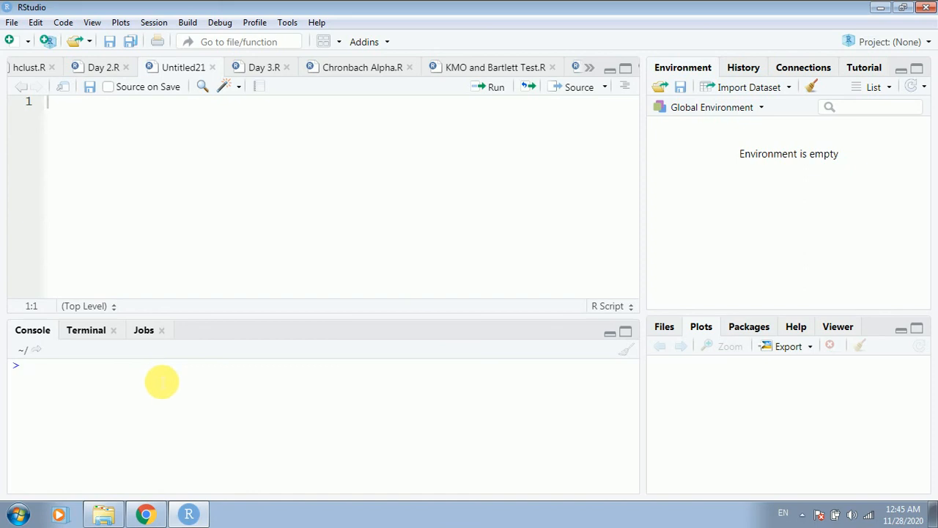
left_click(161, 381)
type("read")
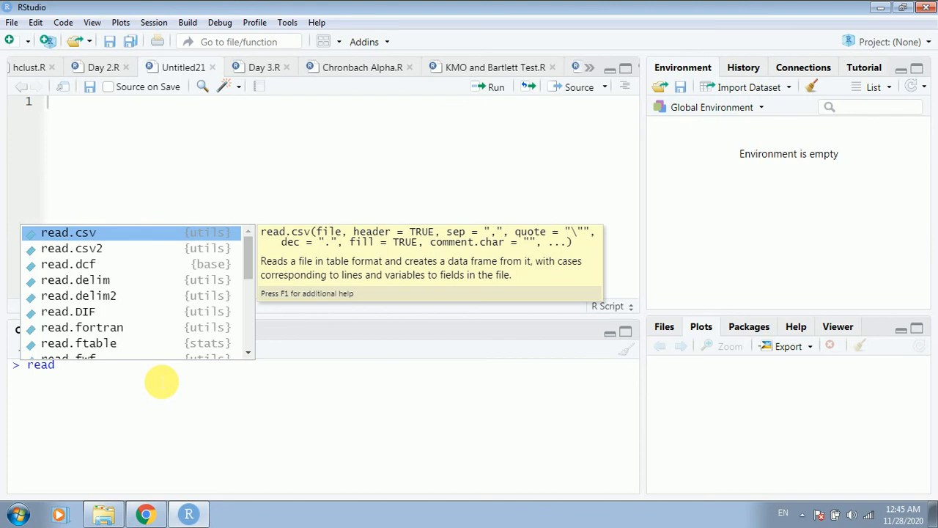
key("BackSpace")
key("BackSpace")
key("BackSpace")
key("BackSpace")
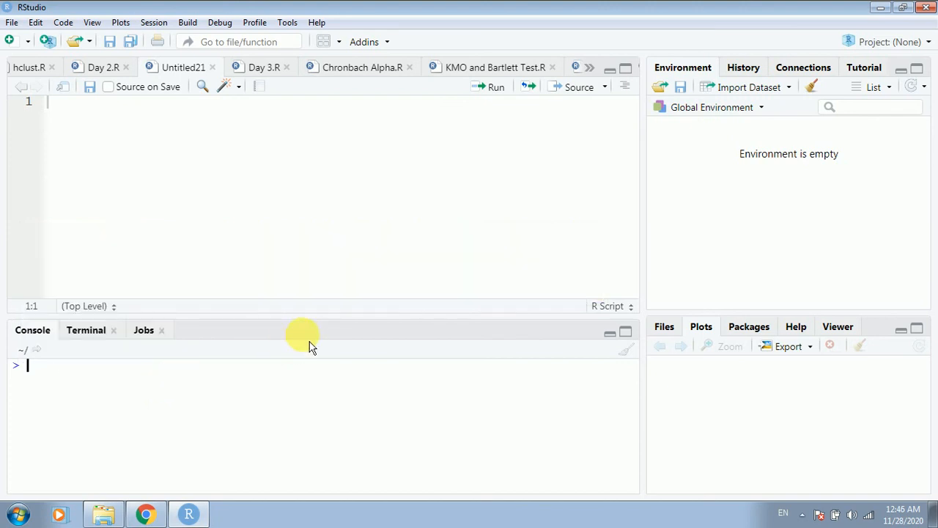
Start an Excel dataset import and choose Demog Data.xlsx from the Desktop as the source file
mouse_move(320, 325)
left_mouse_down()
mouse_move(325, 287)
mouse_move(330, 313)
left_mouse_up()
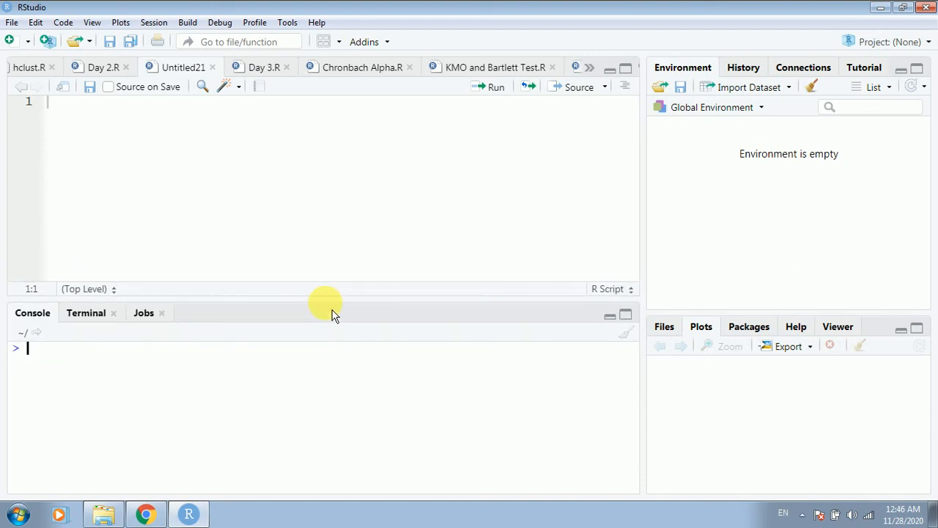
left_click(781, 95)
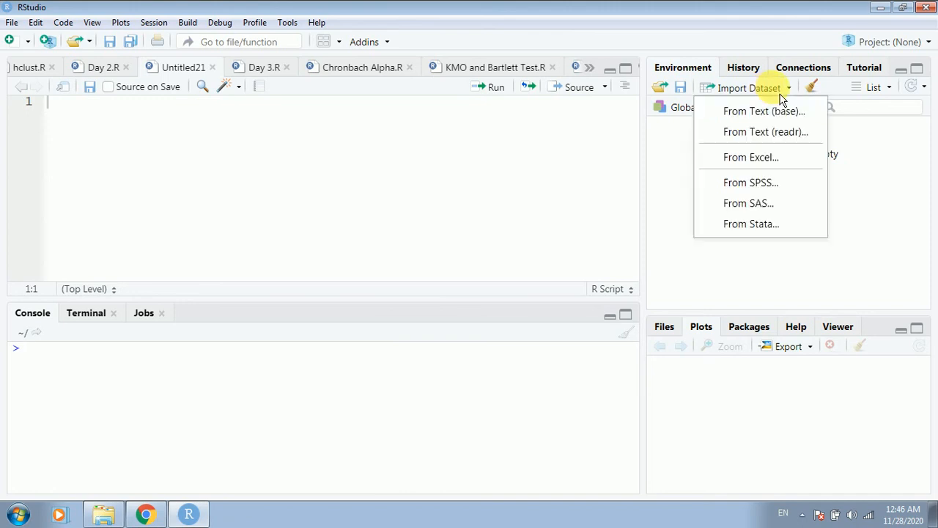
left_click(773, 170)
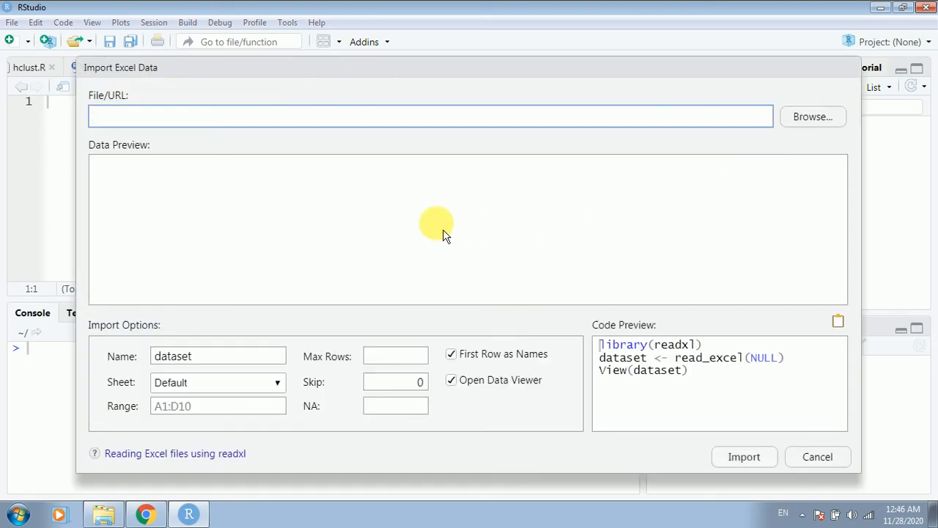
left_click(97, 101)
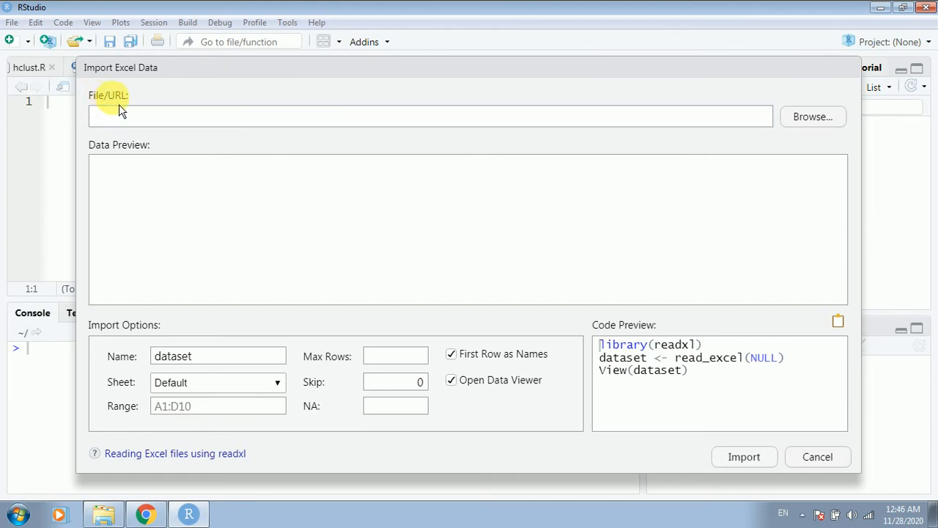
left_click(123, 112)
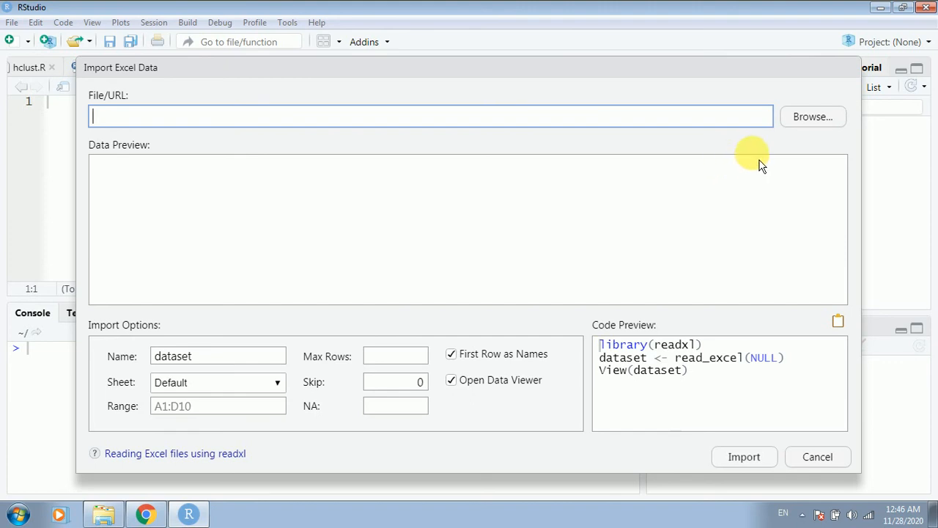
left_click(829, 130)
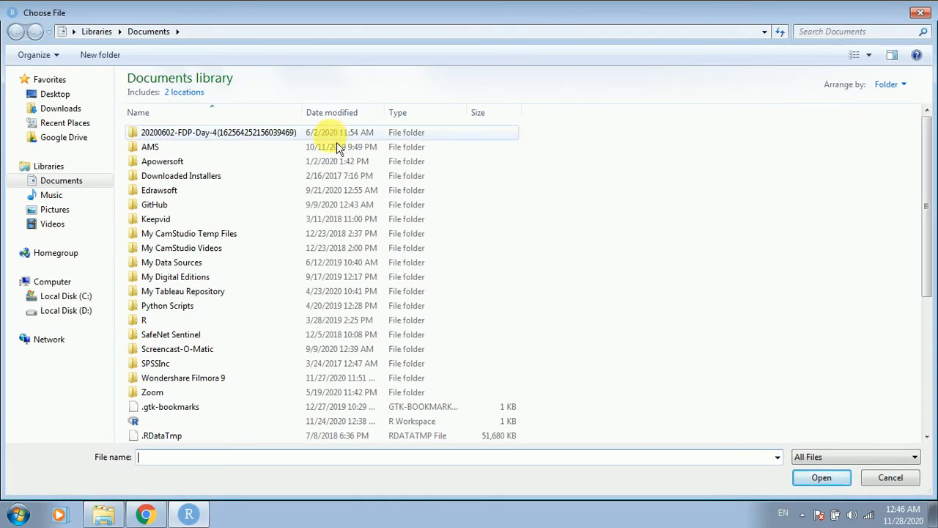
left_click(68, 100)
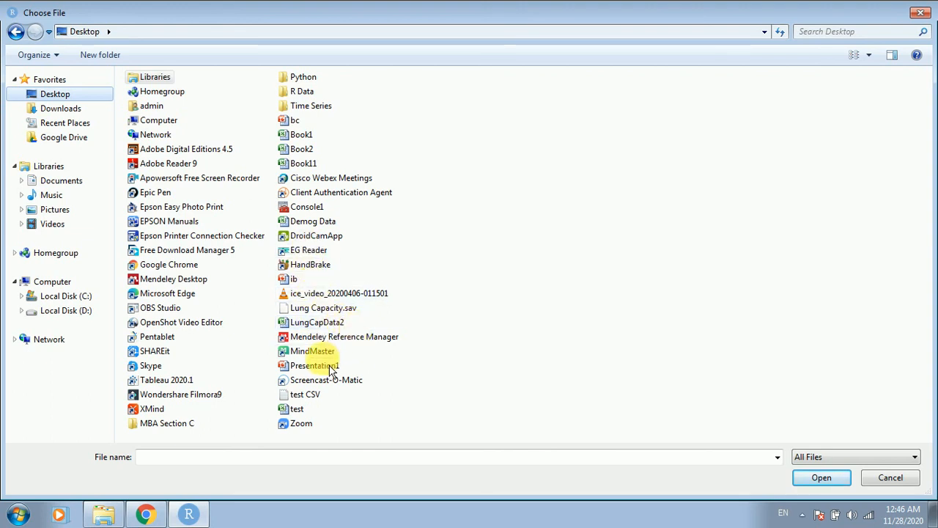
double_click(312, 221)
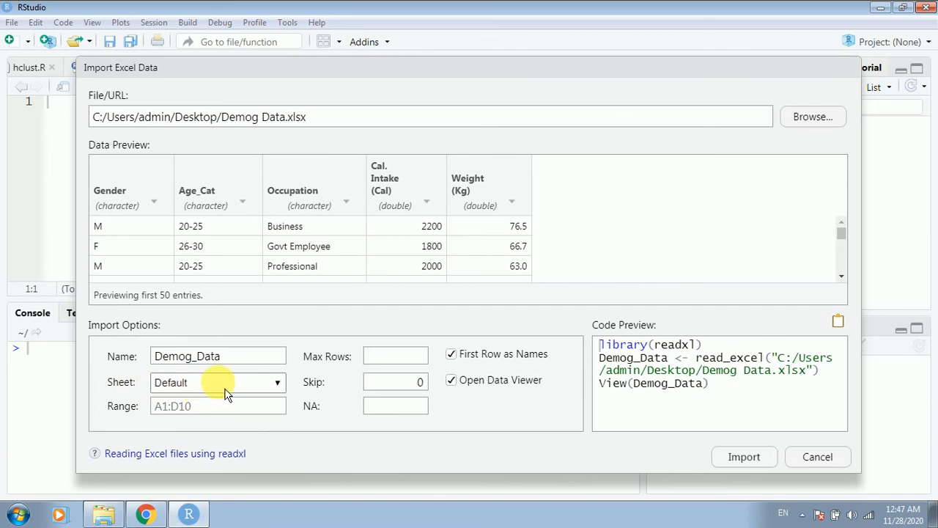
Preview Sheet2 of the workbook, and set Sheet1 as the sheet to import
left_click(283, 389)
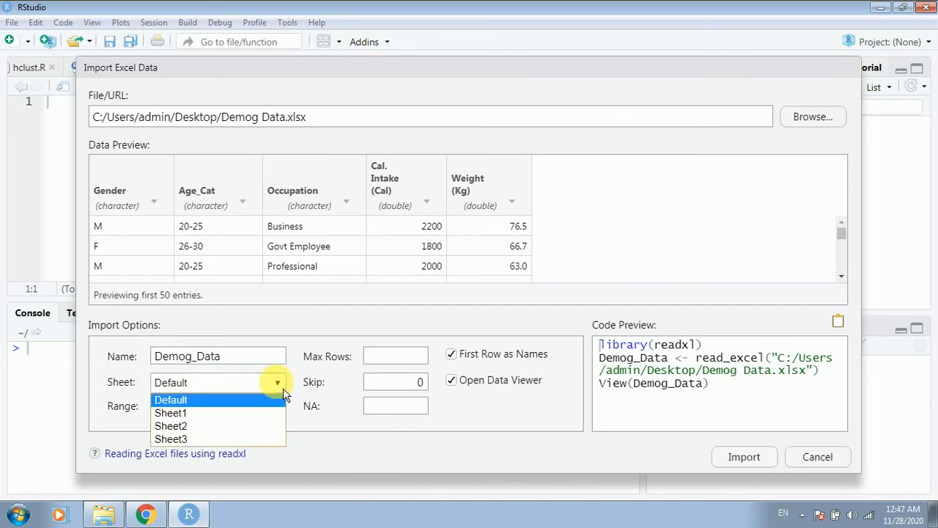
left_click(204, 413)
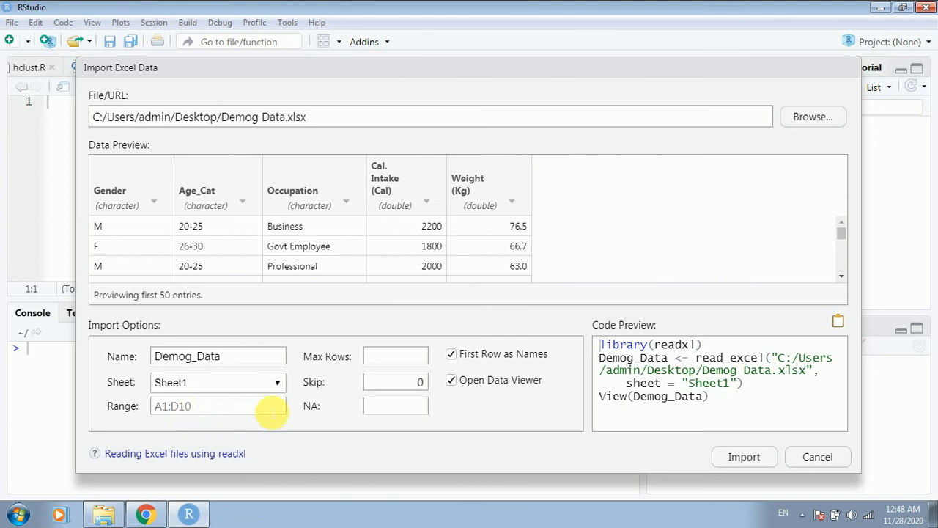
left_click(282, 389)
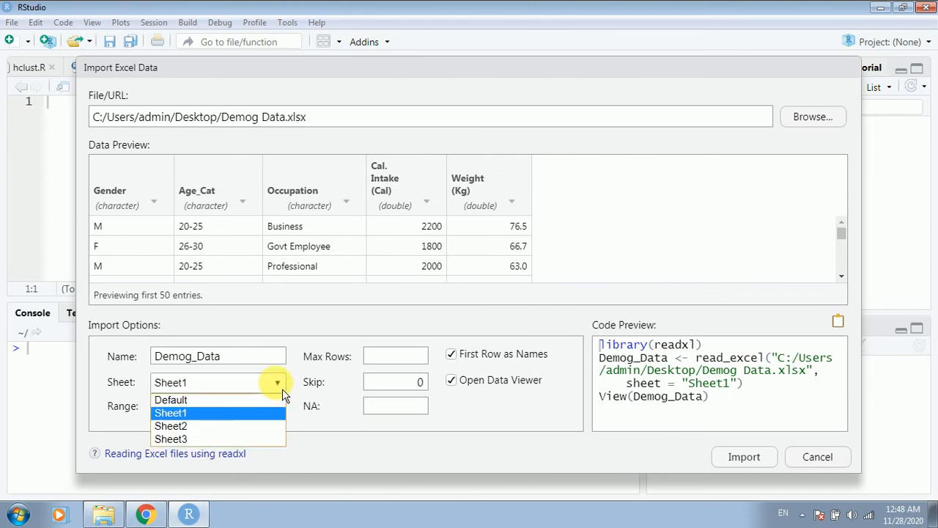
left_click(247, 425)
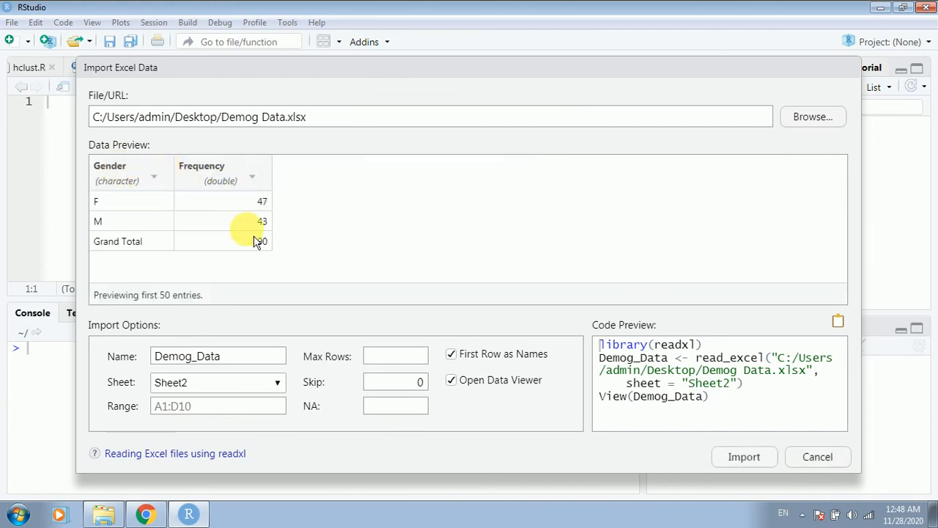
left_click(283, 387)
left_click(196, 417)
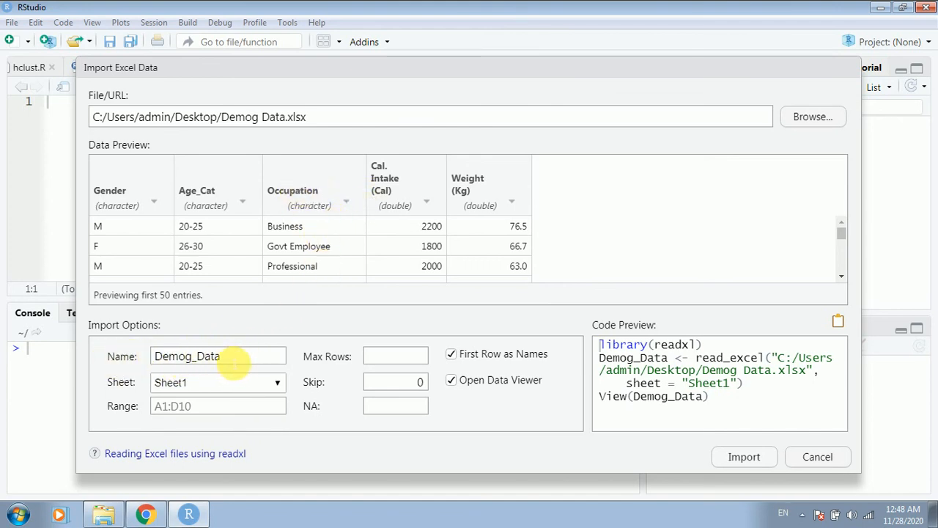
Rename the imported dataset to Demographic_Data in the import options
left_click(234, 359)
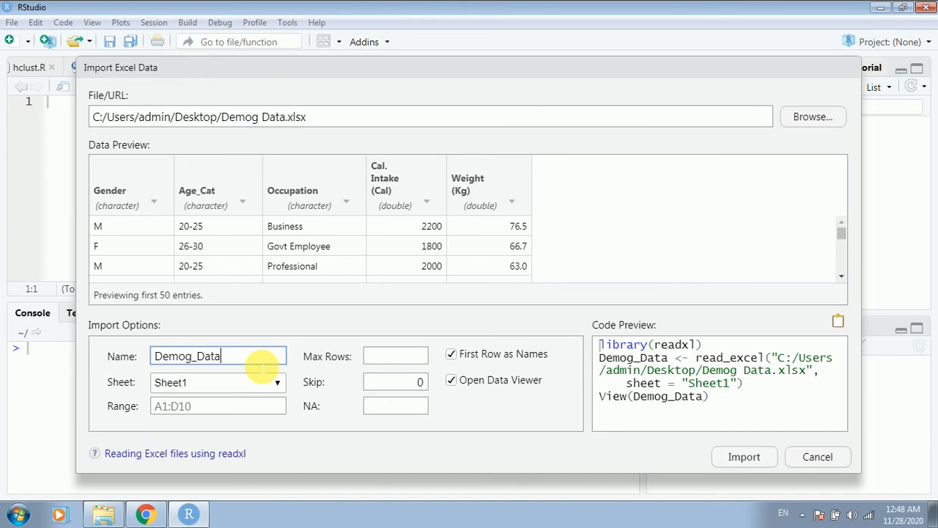
key("BackSpace")
key("BackSpace")
key("BackSpace")
key("BackSpace")
type("raphic_Data")
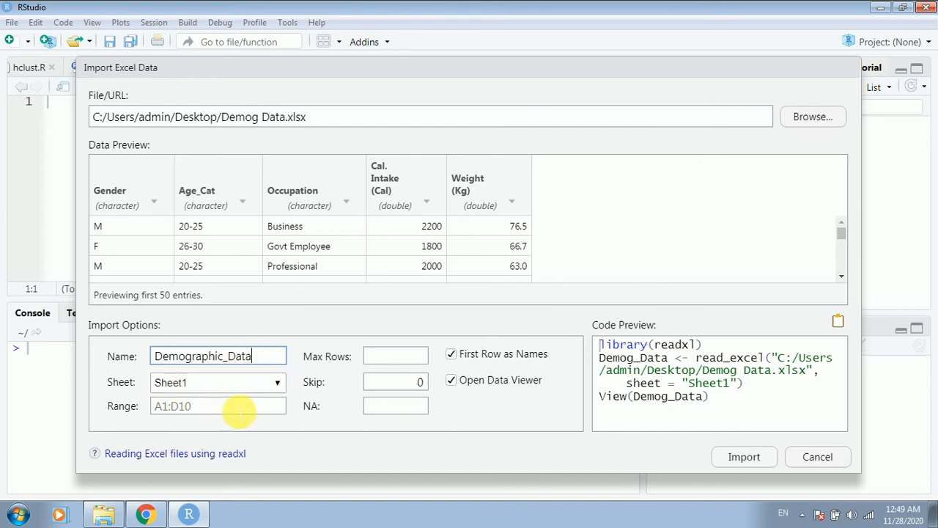
left_click(240, 409)
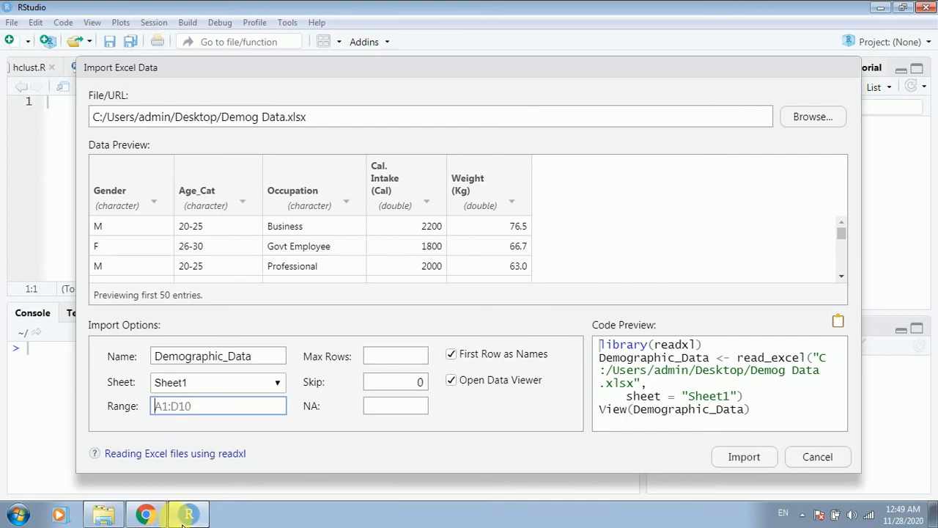
Open the Demog Data workbook from the Desktop in Excel and look through the rows of Sheet1
left_click(106, 515)
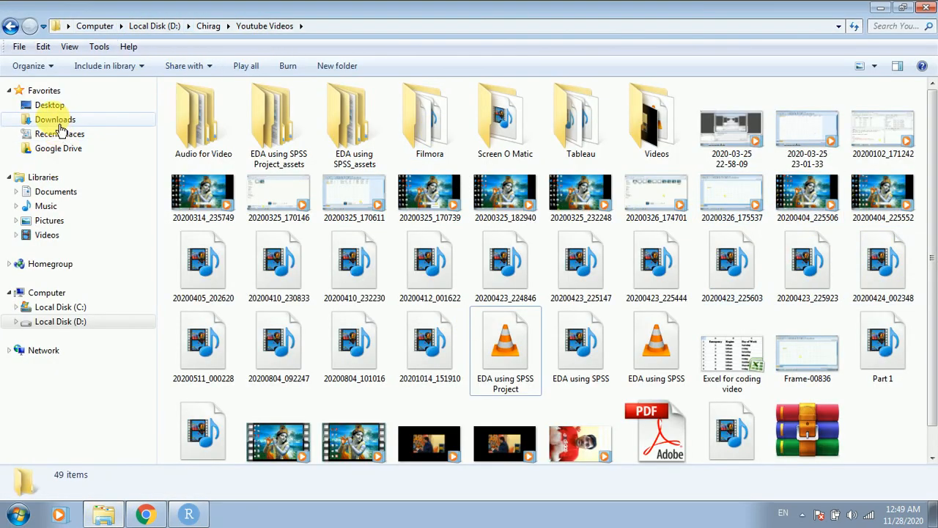
left_click(48, 105)
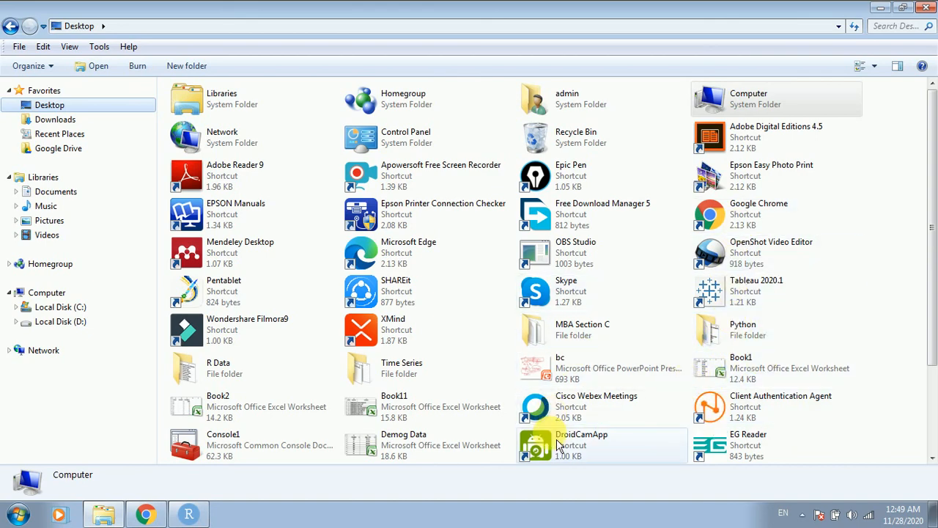
left_click(379, 453)
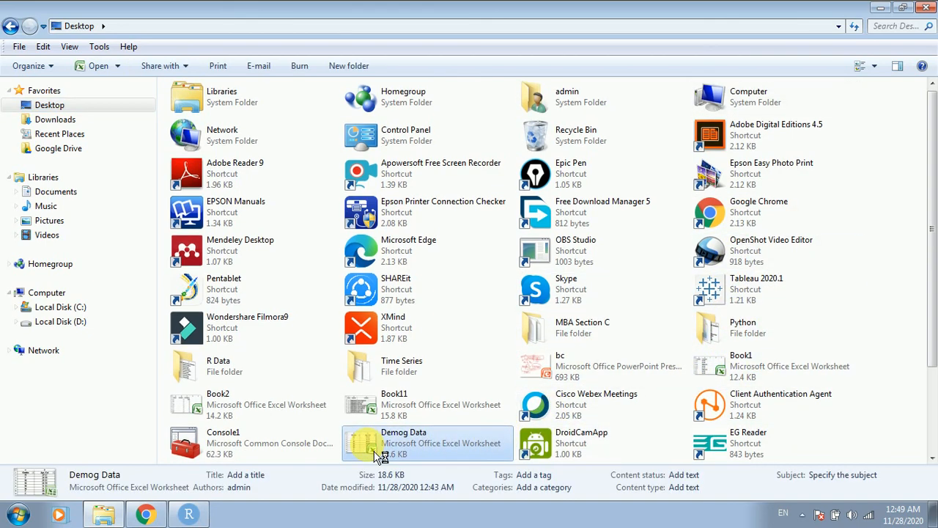
double_click(379, 453)
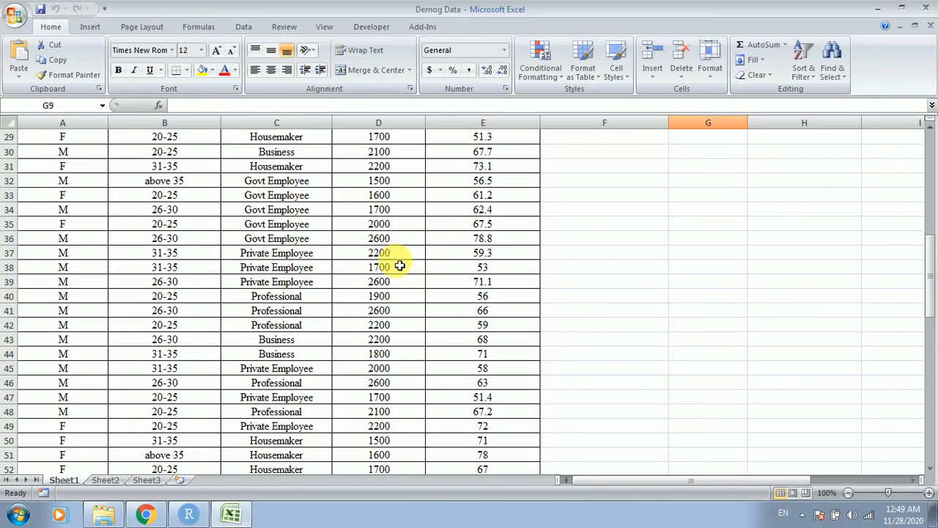
scroll(399, 265, "down", 20)
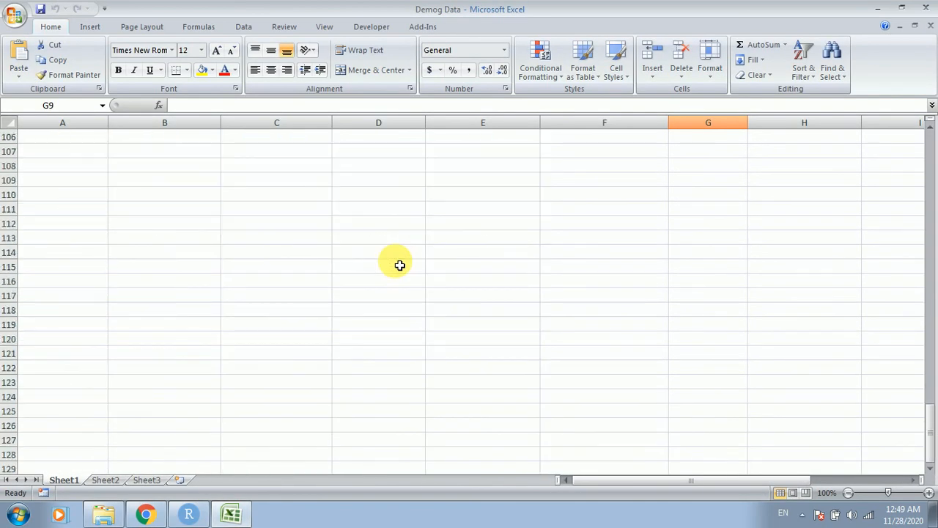
scroll(400, 266, "up", 20)
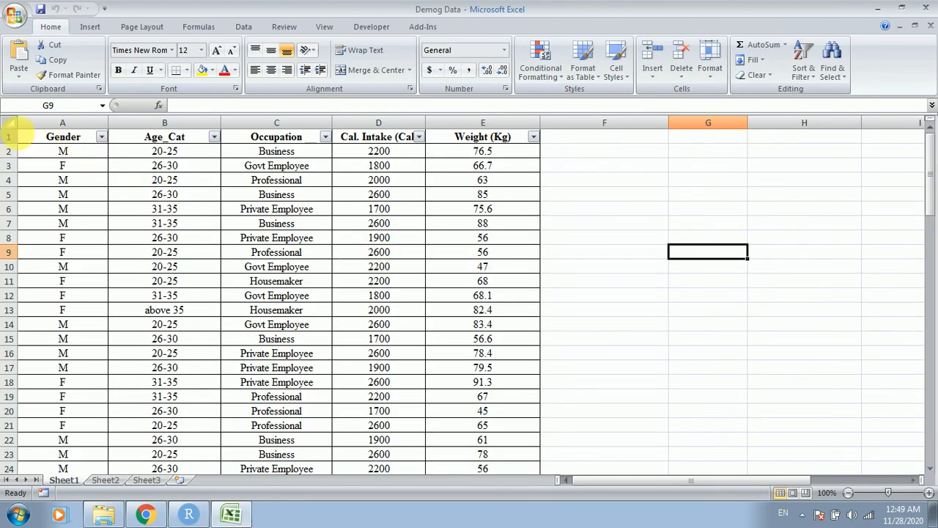
Highlight the block B1:D21 on Sheet1 and check its first and last cells as an example import range
left_click(19, 413)
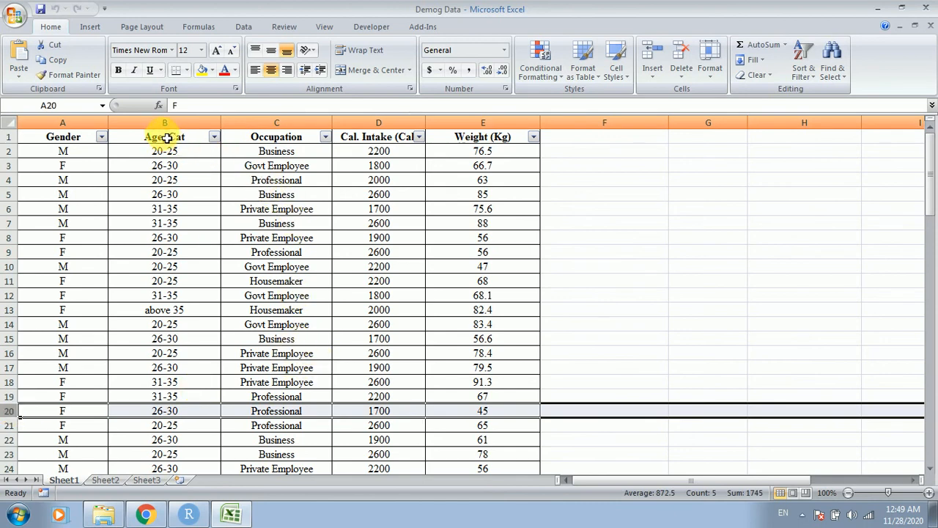
left_click_drag(142, 135, 417, 437)
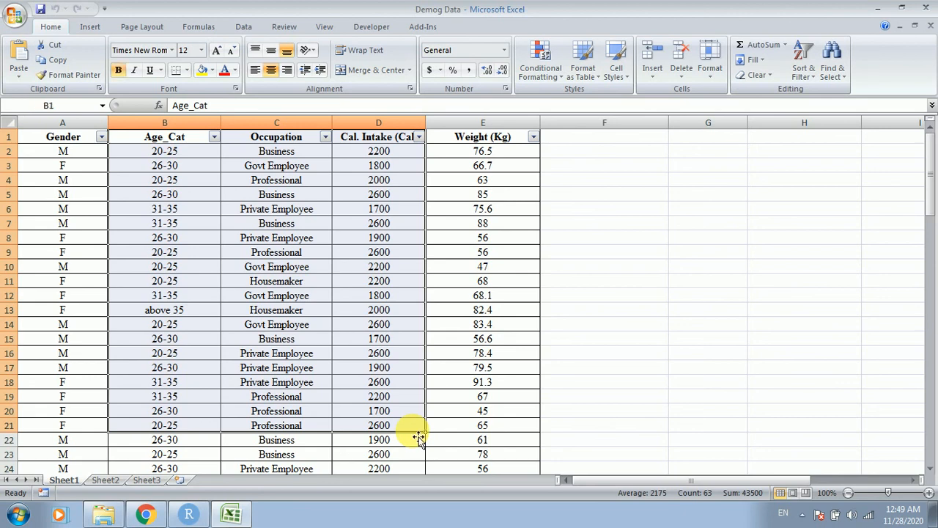
left_click_drag(159, 138, 408, 425)
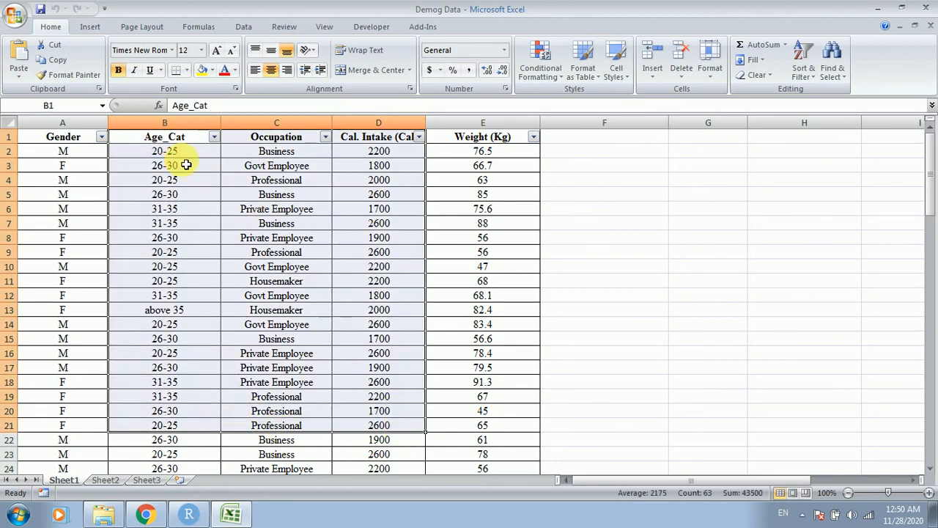
left_click(154, 141)
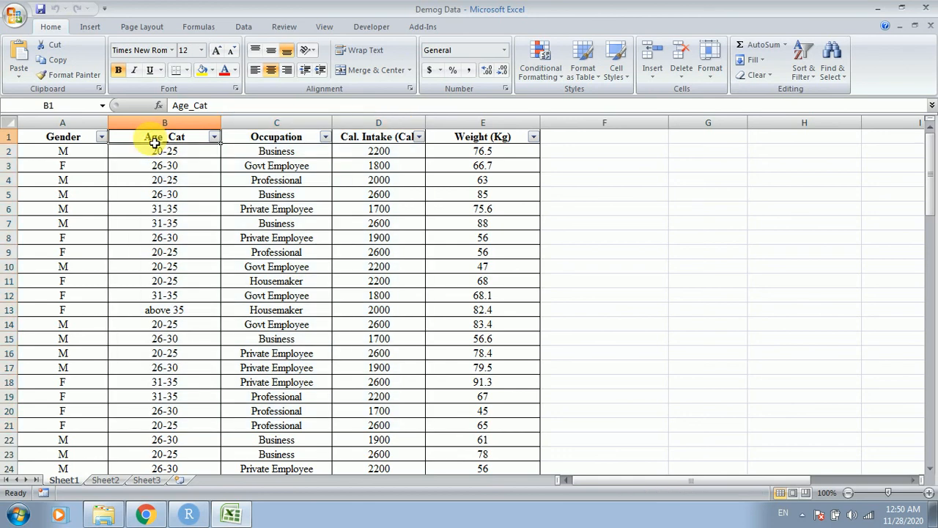
left_click(420, 430)
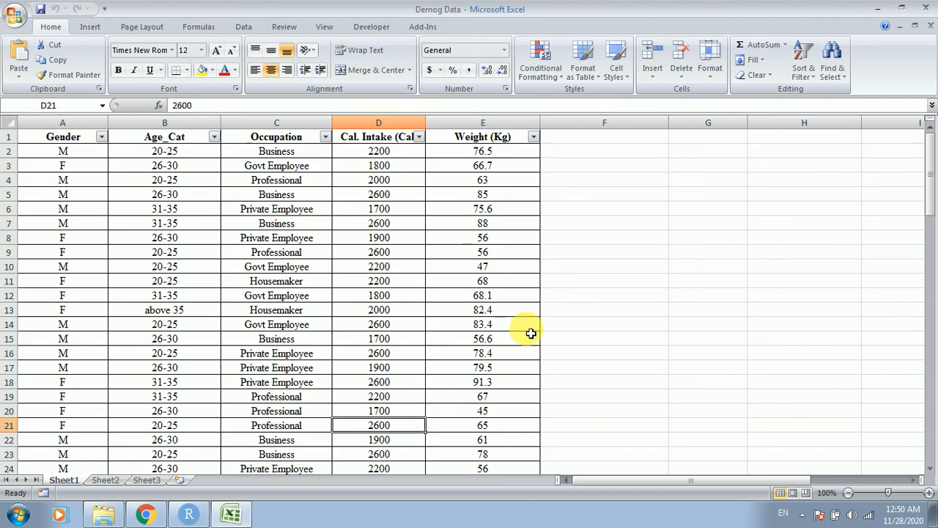
Switch to RStudio and set the import range to b1:d21 for the Demographic_Data dataset
key("alt+Tab")
key("alt+Tab")
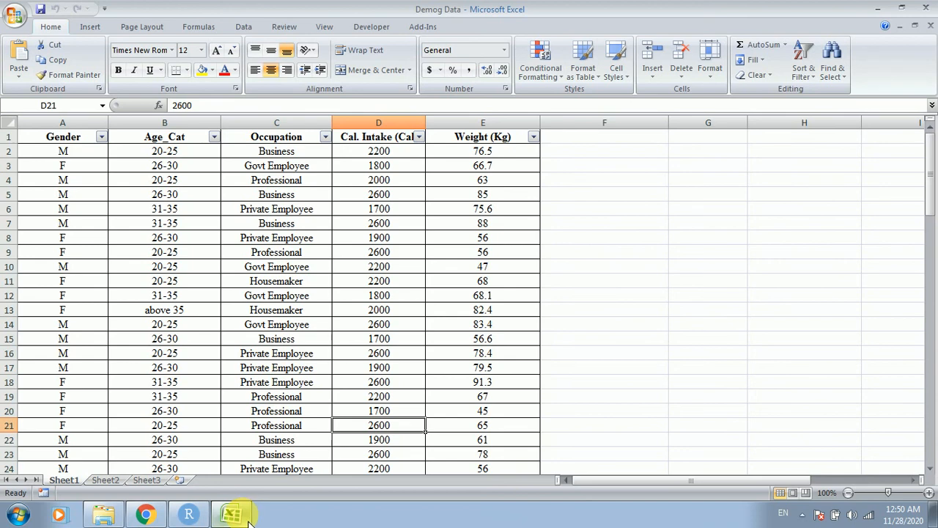
left_click(189, 514)
left_click(217, 407)
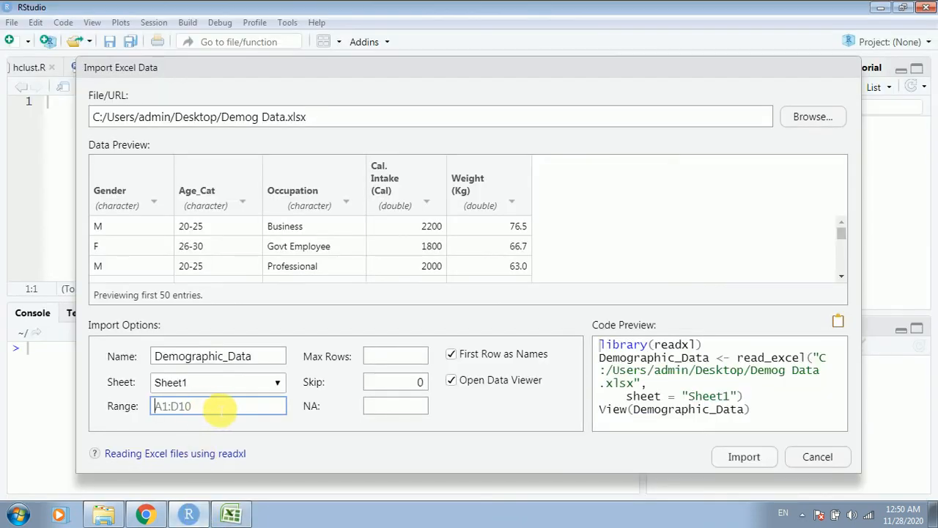
type("b1:d21")
left_click(304, 425)
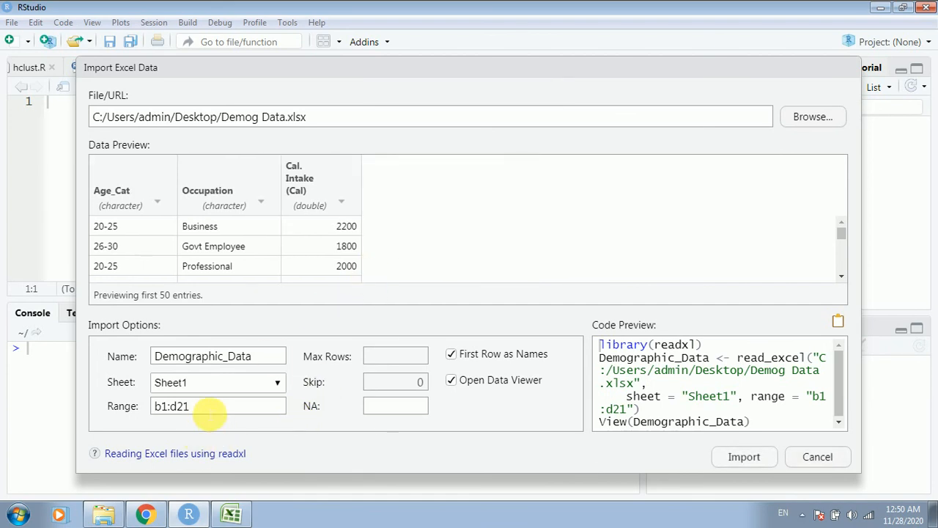
Clear the cell range from the import options and refresh the data preview
left_click_drag(210, 413, 134, 422)
key("BackSpace")
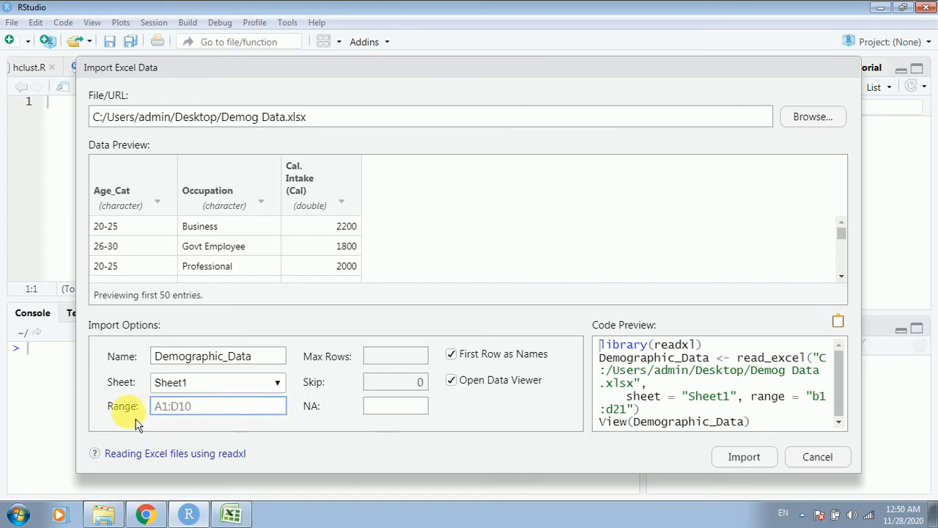
left_click(289, 429)
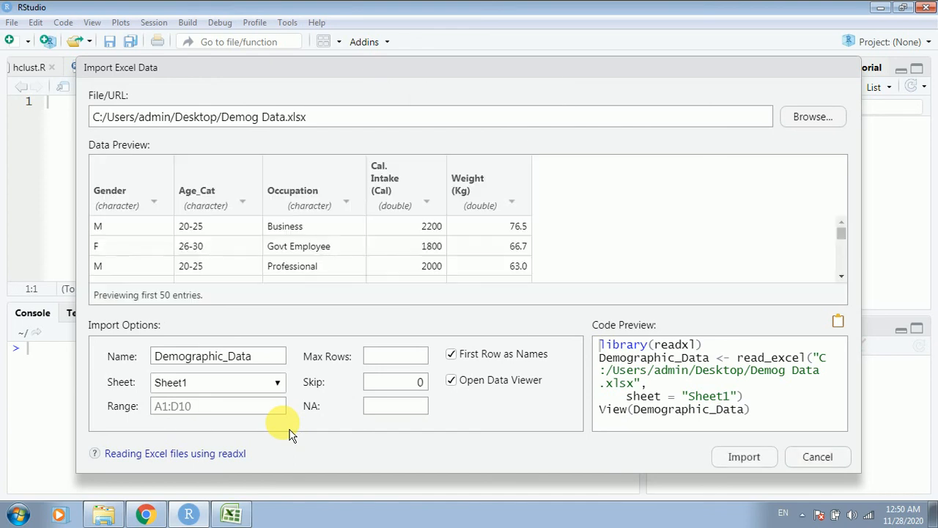
Look through Sheet1 in Excel down to its last rows and mark row 80 as an example cutoff for the row limit
left_click(400, 358)
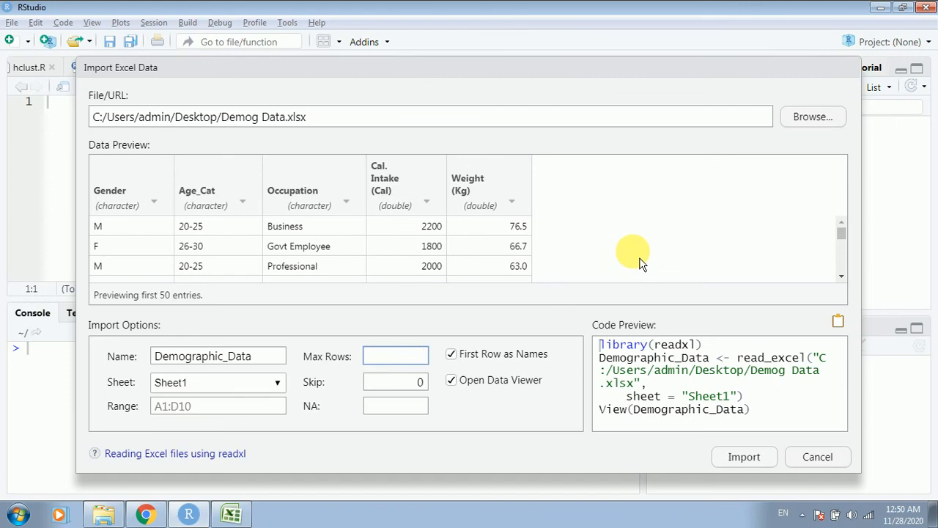
key("alt+Tab")
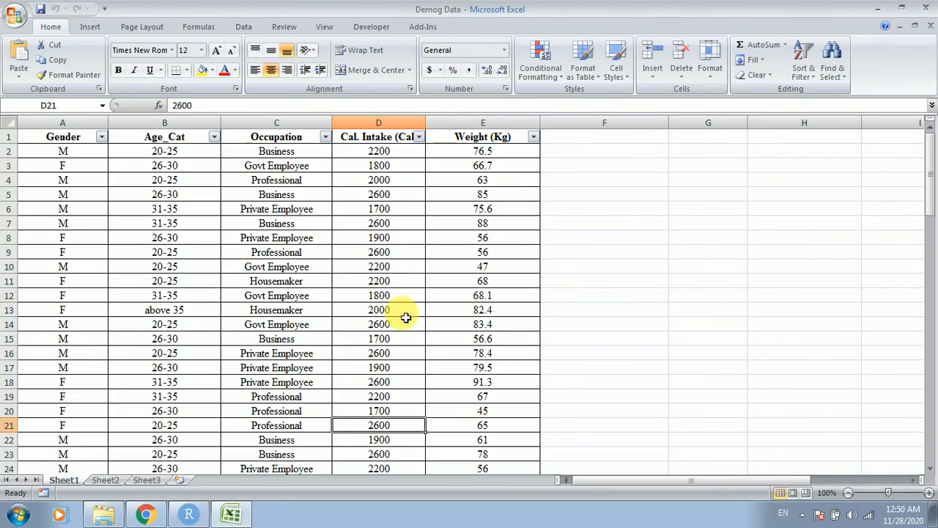
scroll(406, 317, "down", 20)
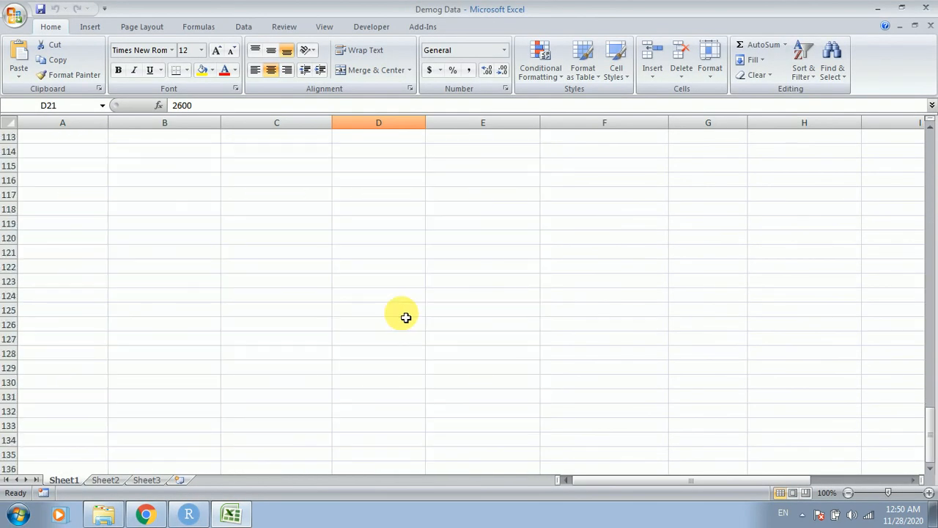
scroll(406, 317, "up", 20)
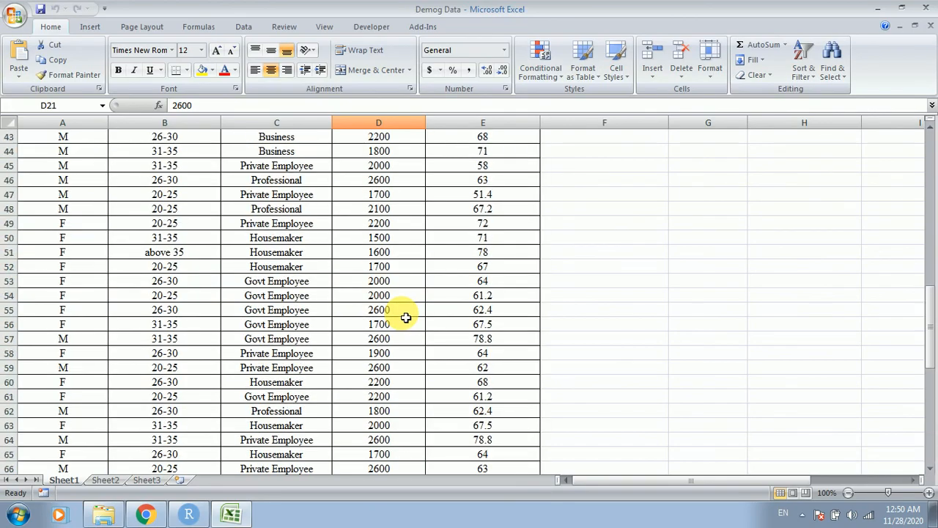
scroll(406, 317, "down", 16)
scroll(406, 316, "down", 3)
scroll(406, 317, "up", 19)
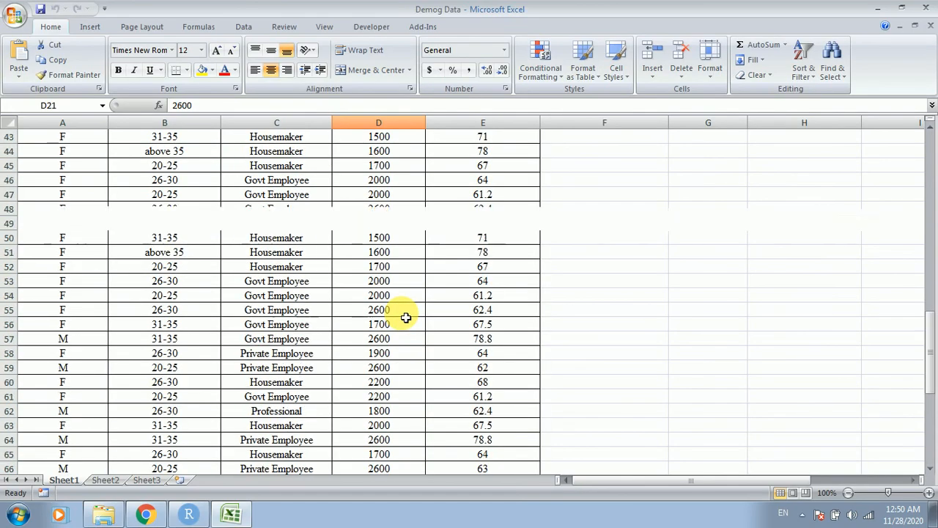
scroll(406, 317, "down", 9)
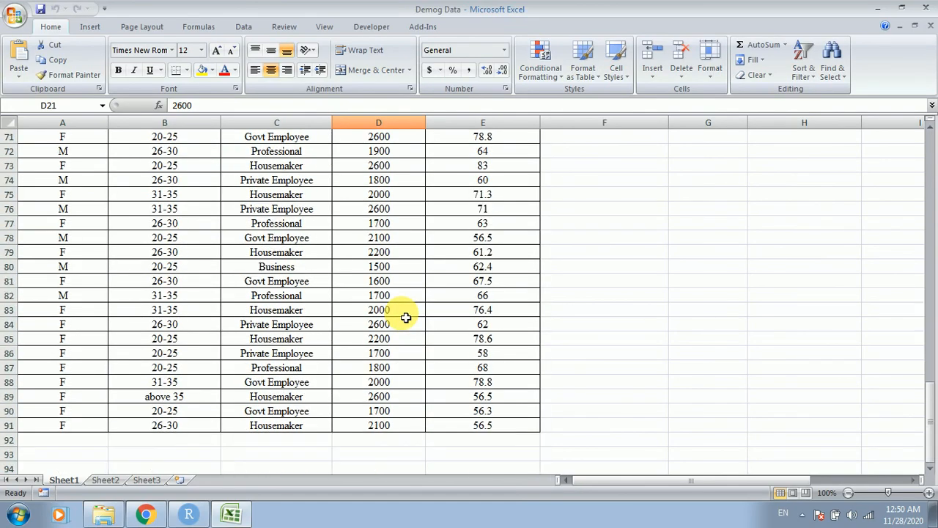
left_click(13, 268)
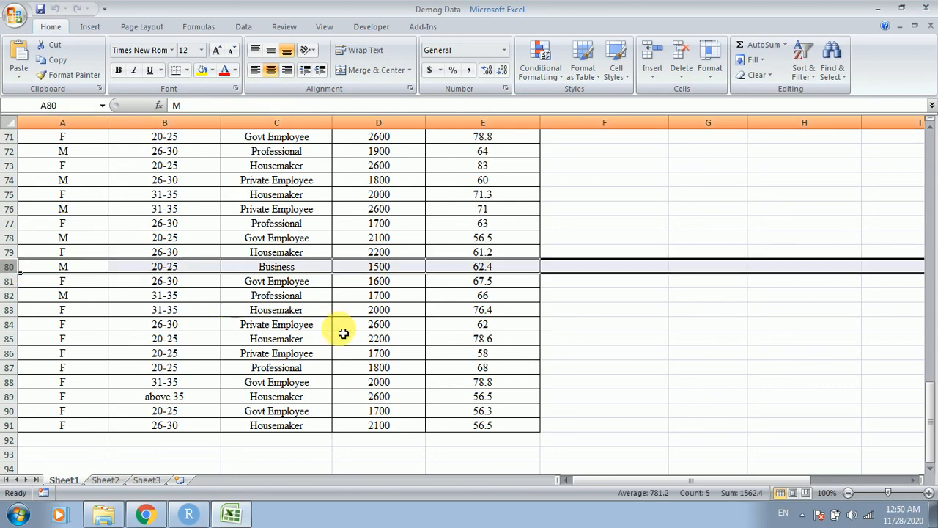
Return to RStudio and limit the import to a maximum of 81 rows
key("alt+Tab")
left_click(412, 360)
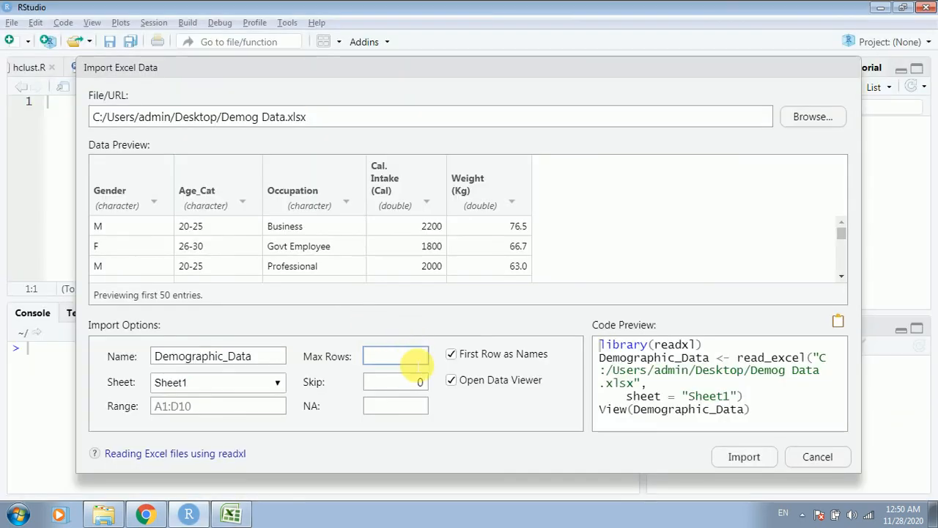
type("81")
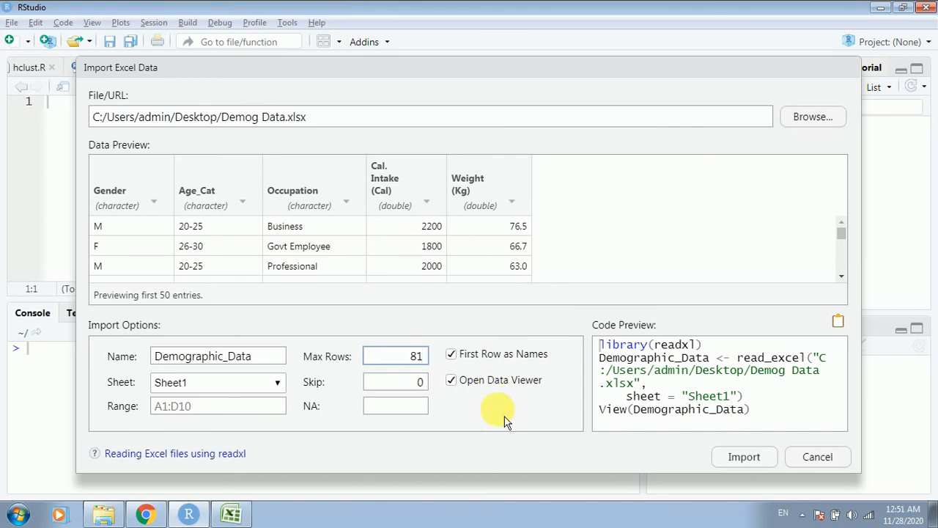
left_click(504, 421)
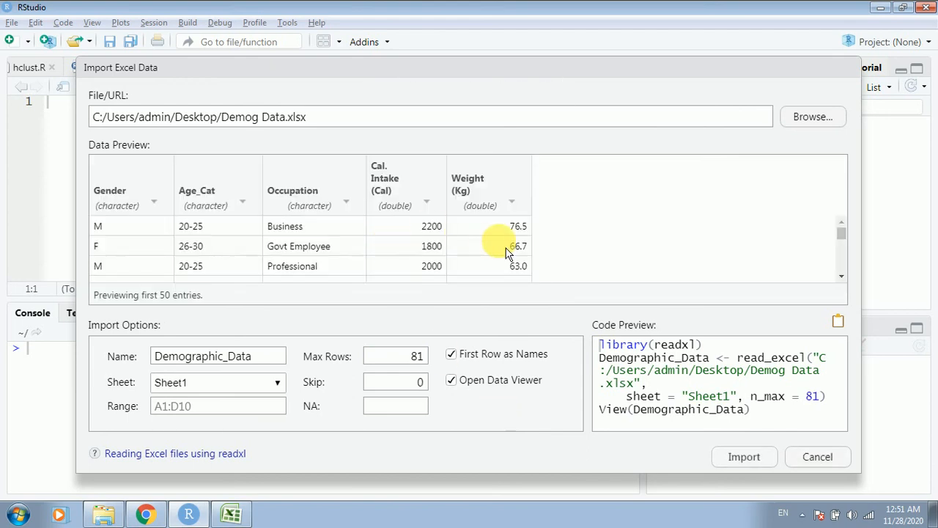
Look through the previewed rows and remove the maximum row limit from the import options
scroll(506, 252, "down", 3)
scroll(506, 251, "down", 10)
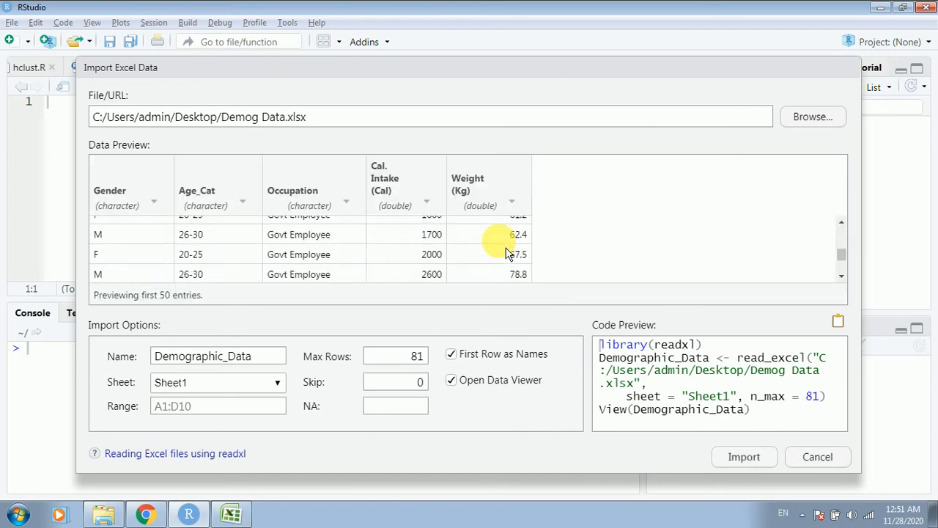
scroll(505, 251, "up", 15)
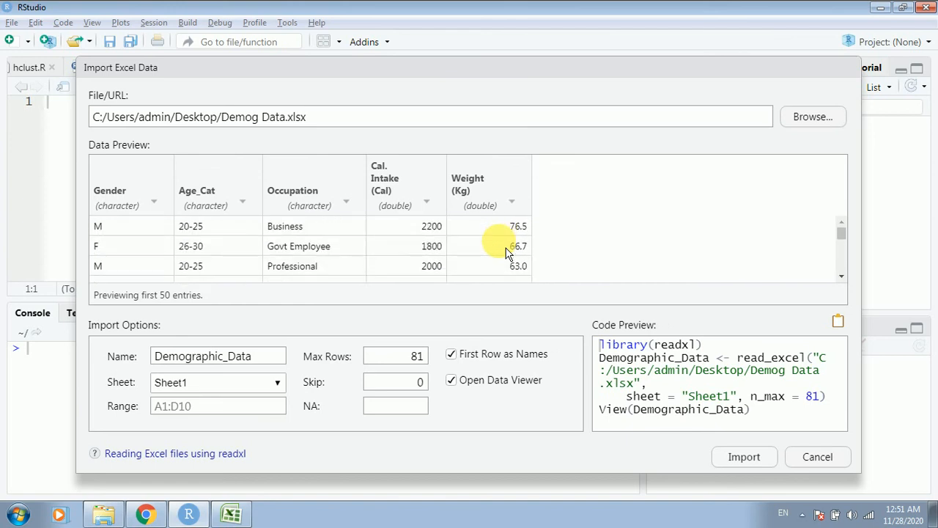
double_click(416, 357)
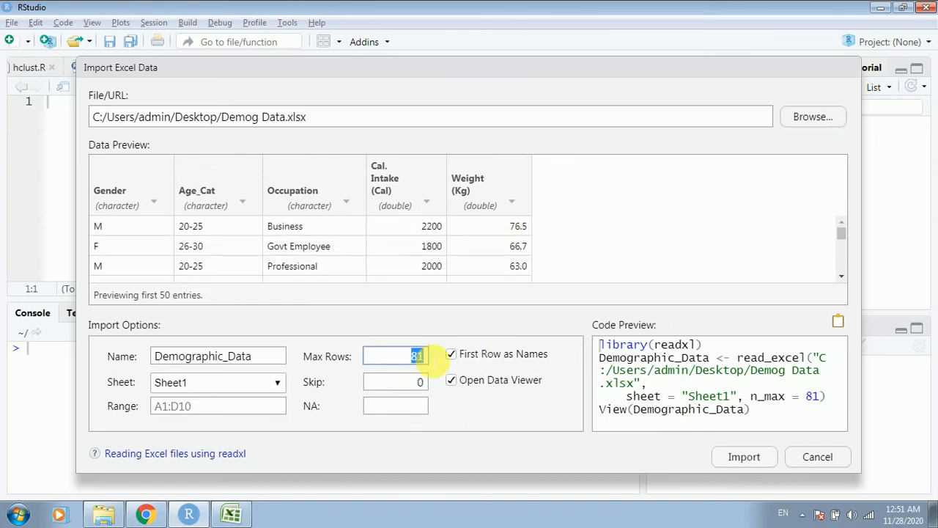
key("BackSpace")
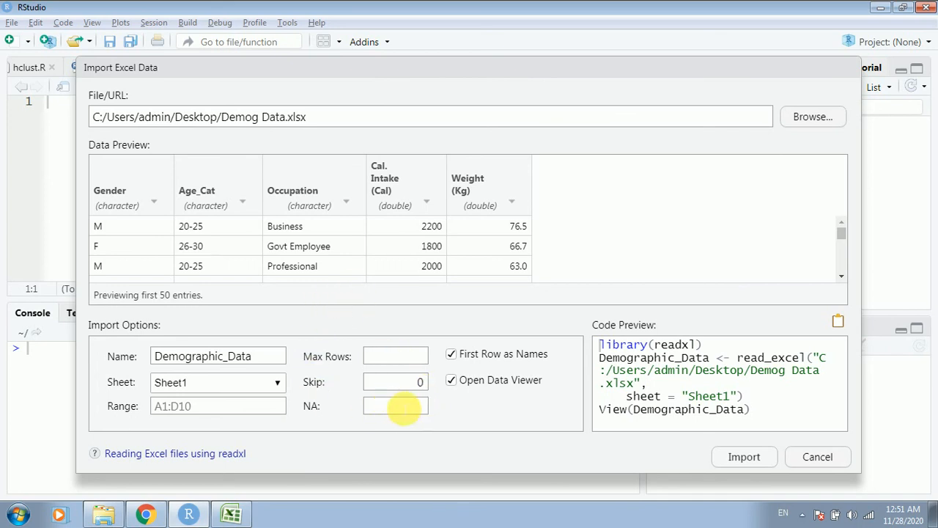
Look through the data preview and try 8 as the NA value in the import options
scroll(351, 239, "down", 6)
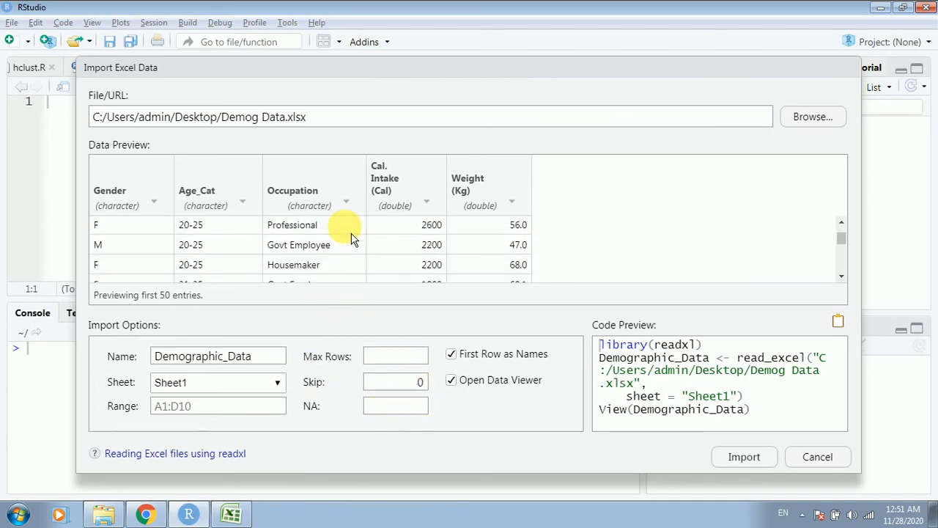
scroll(351, 239, "down", 3)
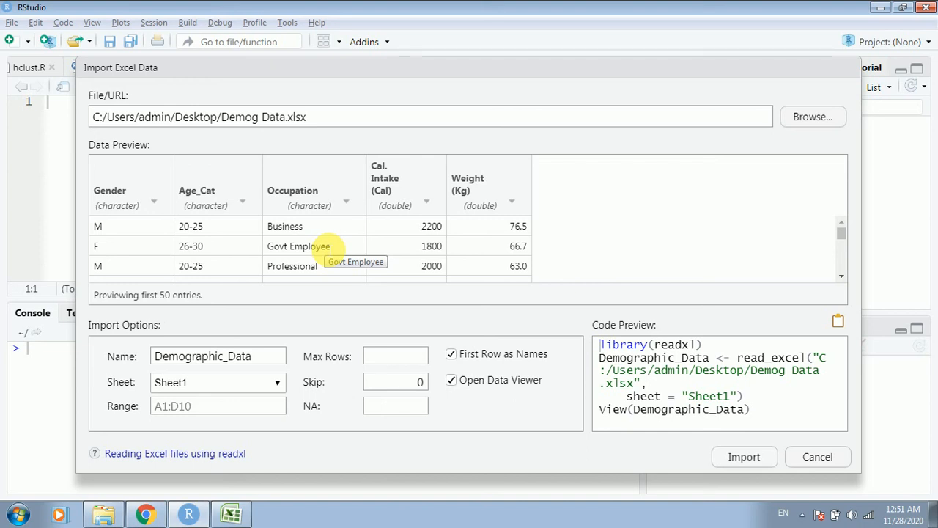
left_click(422, 408)
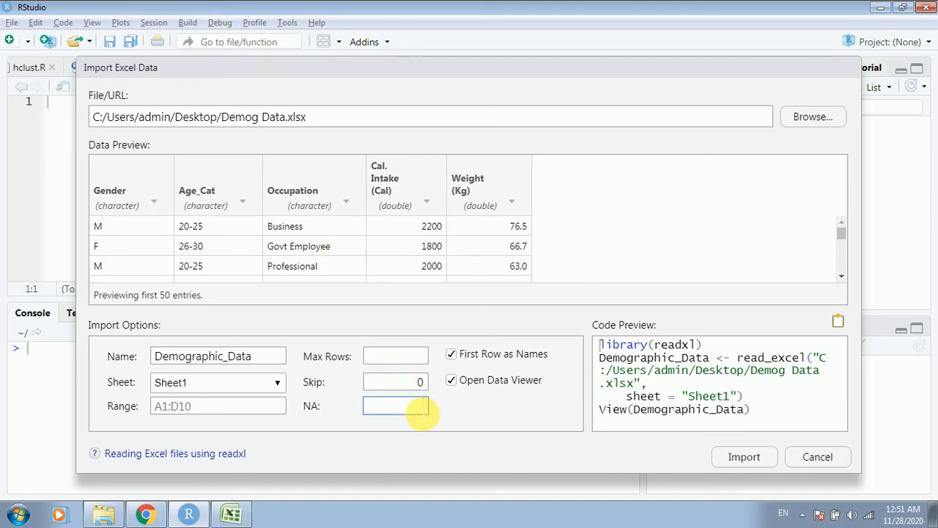
type("8")
key("BackSpace")
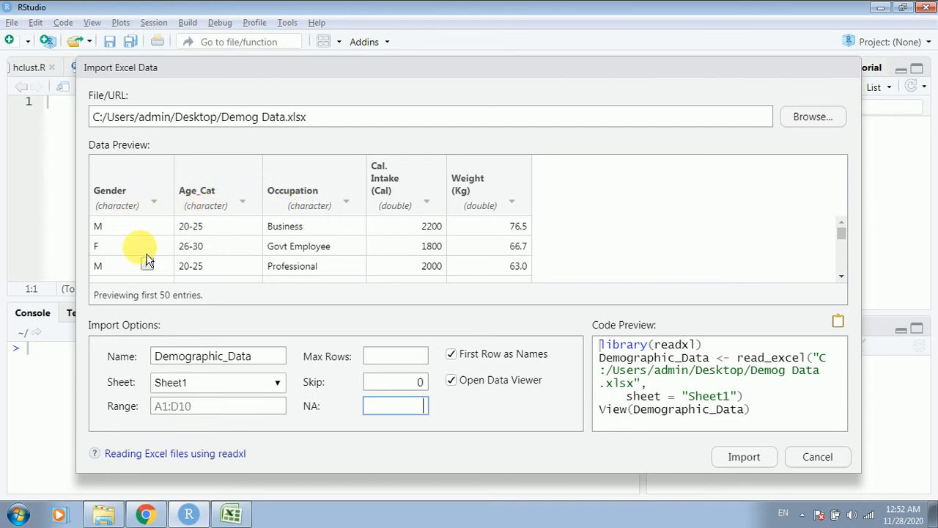
Examine the data type and include or skip choices offered for the Gender column in the preview
left_click(162, 210)
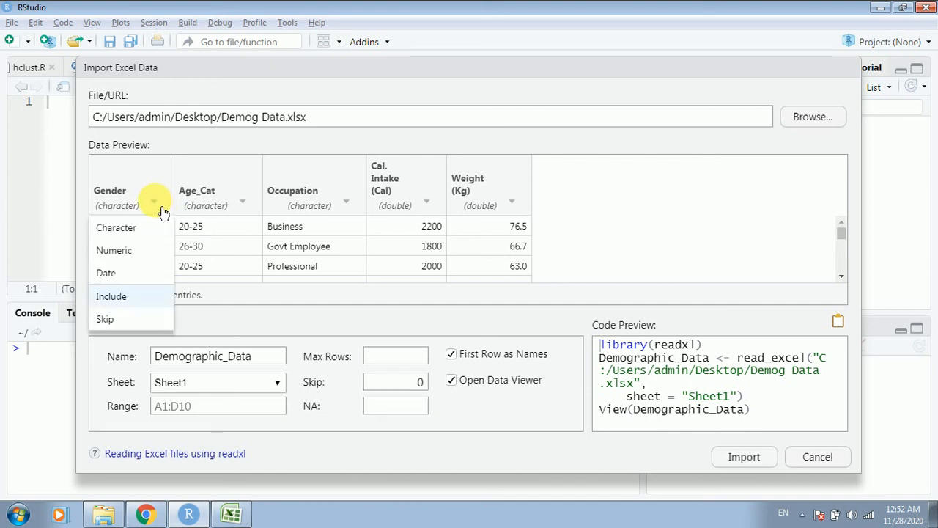
left_click(162, 210)
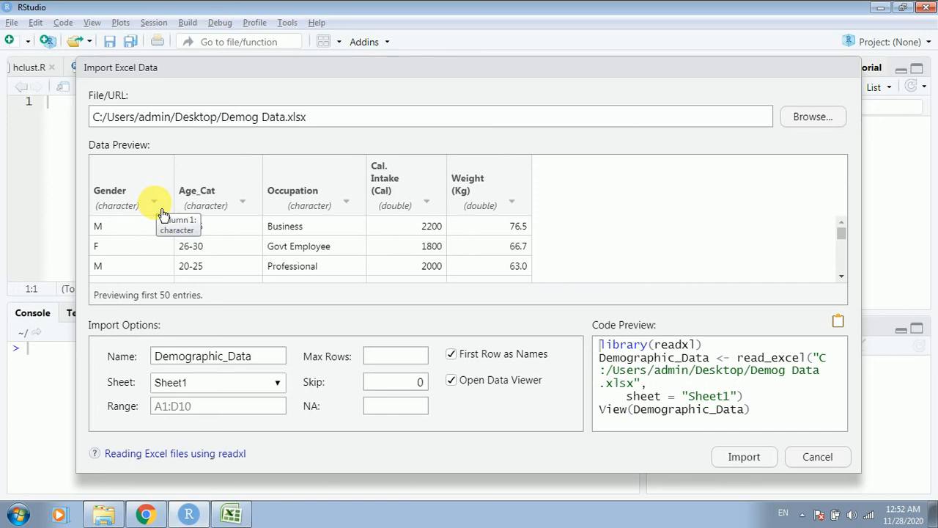
left_click(161, 211)
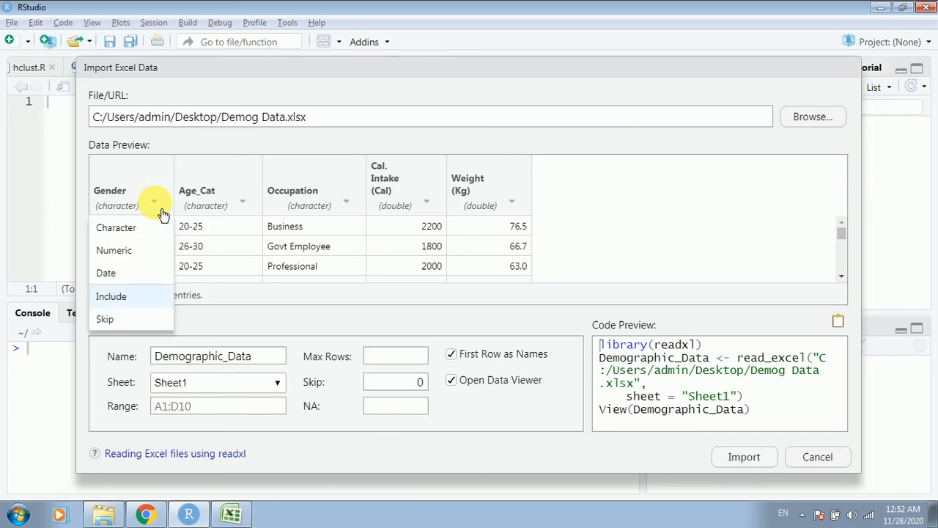
left_click(162, 211)
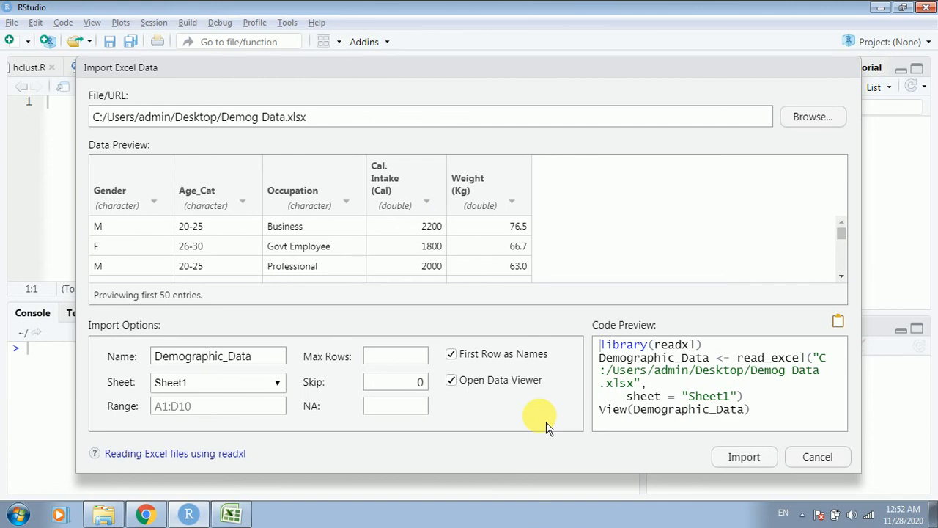
Highlight the generated readxl code in the code preview and import Sheet1 as Demographic_Data
left_click(749, 464)
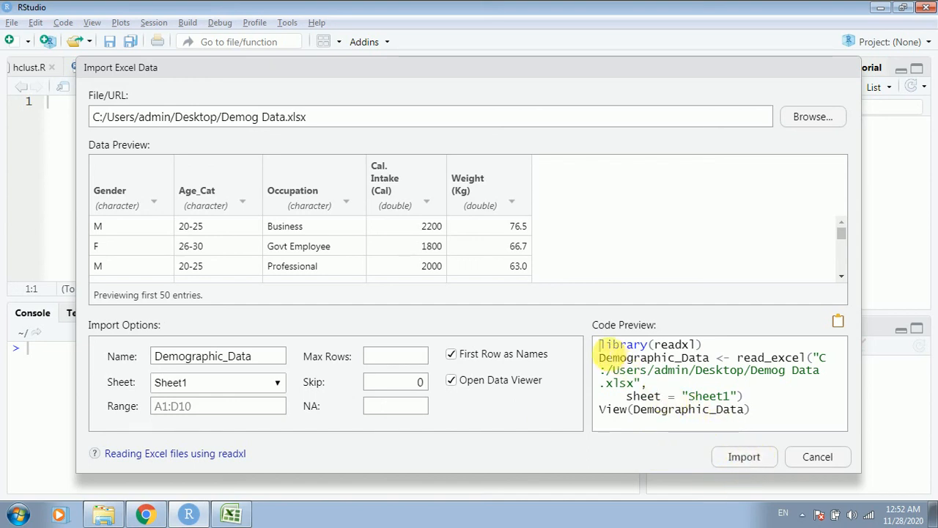
left_click_drag(599, 345, 795, 423)
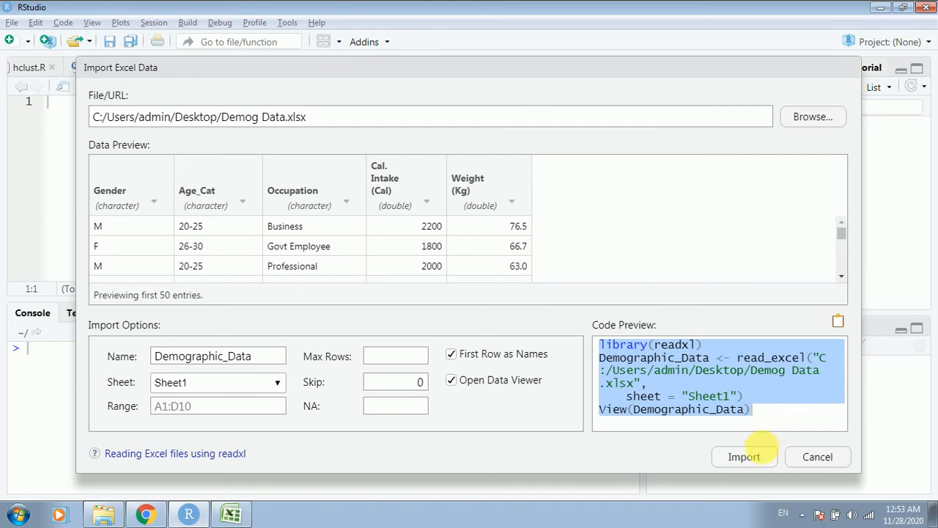
left_click(772, 467)
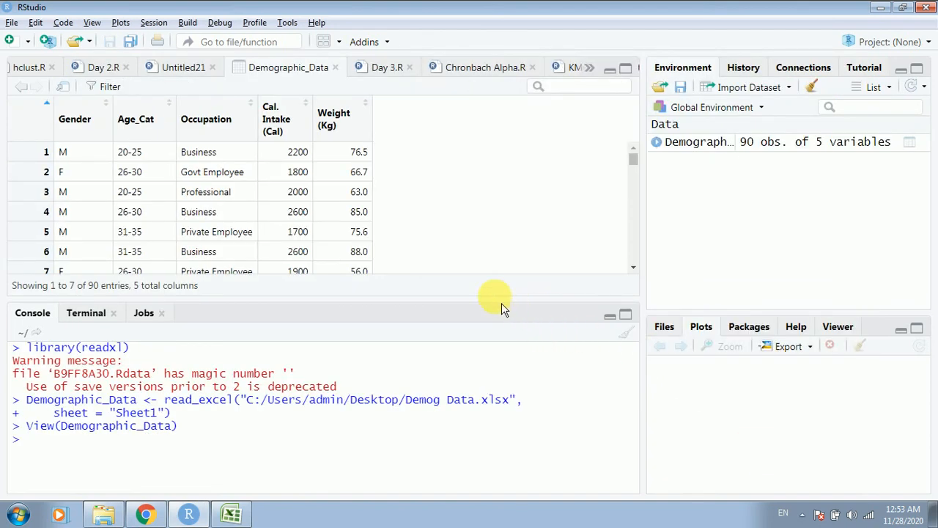
Resize the panes to enlarge the data viewer and inspect the Demographic_Data entry in the Environment
left_click_drag(500, 301, 501, 296)
left_click_drag(515, 353, 523, 369)
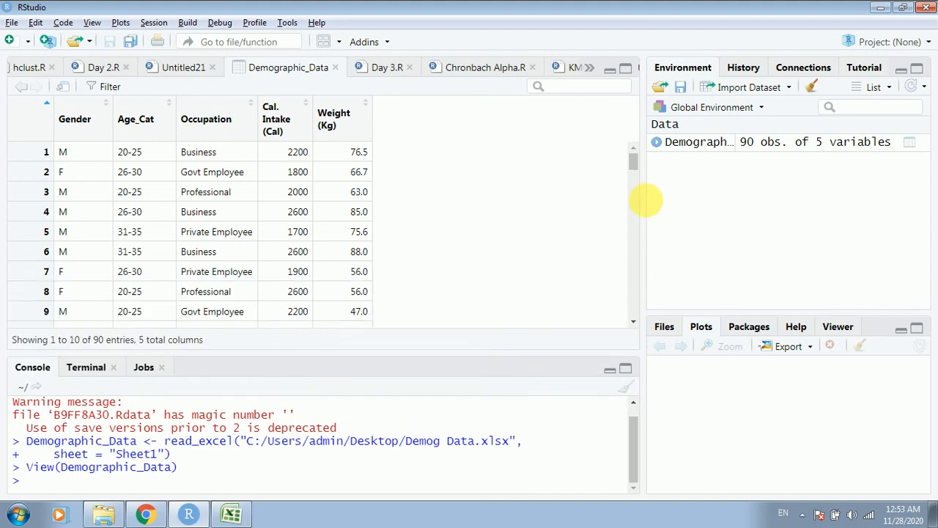
left_click_drag(646, 208, 444, 196)
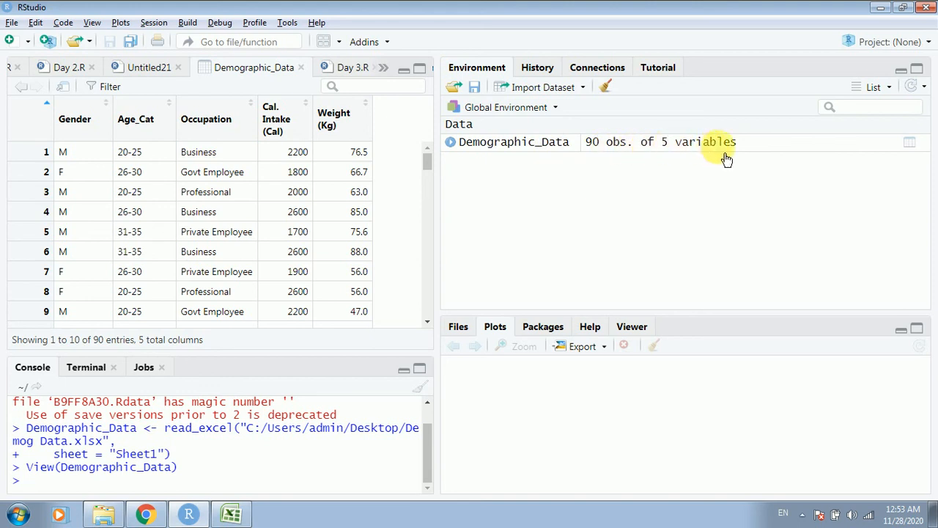
left_click_drag(440, 172, 618, 217)
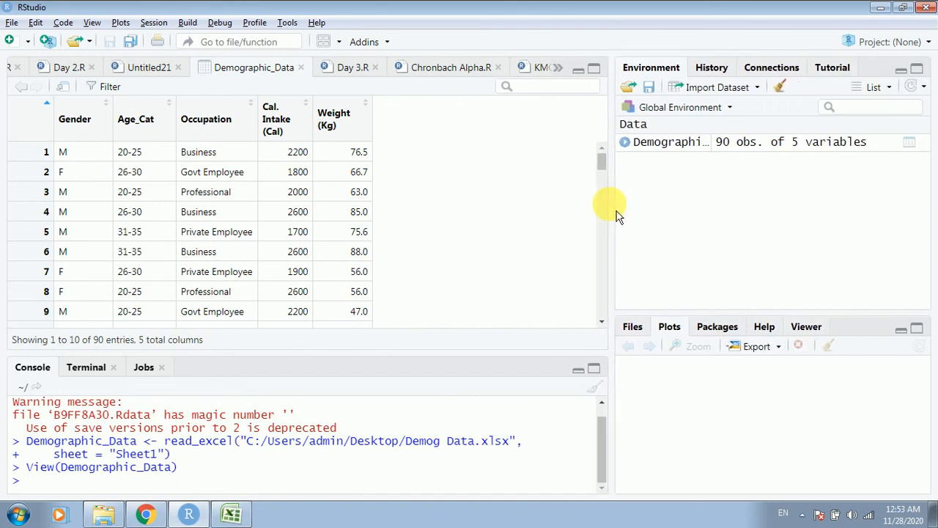